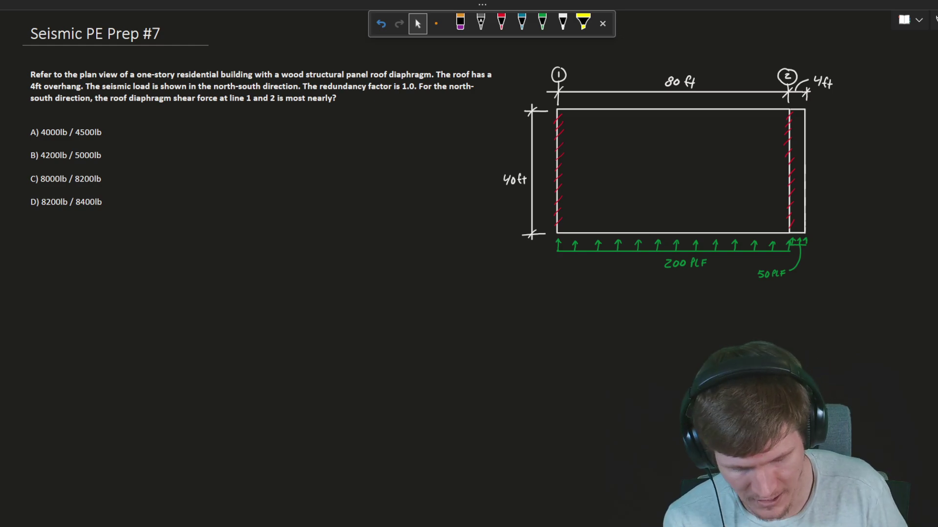
# - Draw a red north arrow right of the plan and tick grid markers 1 and 2
pyautogui.click(501, 23)
pyautogui.moveTo(852, 91)
pyautogui.mouseDown()
pyautogui.moveTo(853, 62)
pyautogui.moveTo(874, 69)
pyautogui.mouseUp()
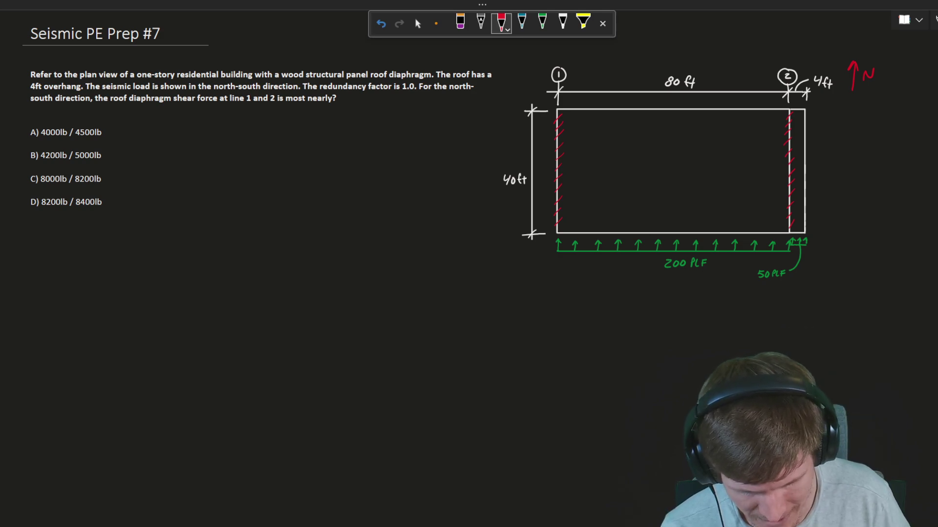
pyautogui.moveTo(568, 70); pyautogui.dragTo(579, 64)
pyautogui.moveTo(798, 68); pyautogui.dragTo(815, 59)
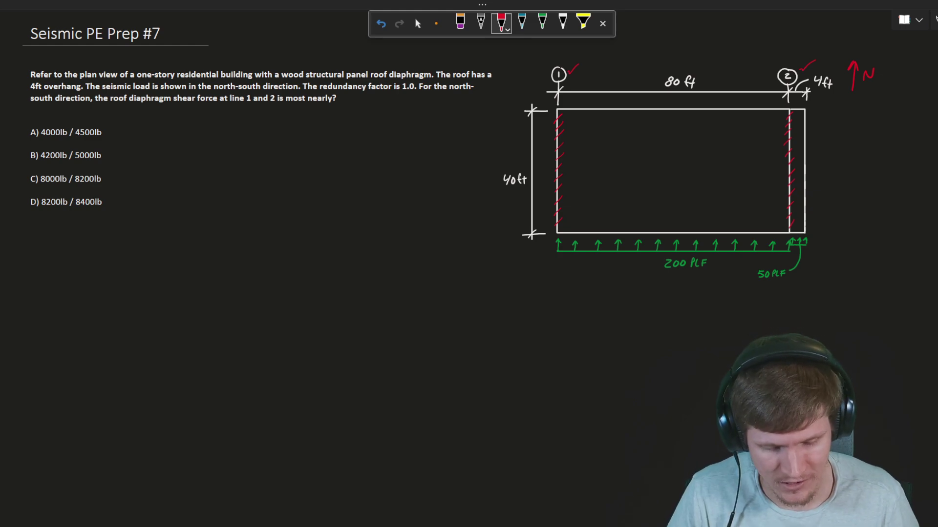
# - Draw red zigzag underlines beneath the 200 PLF and 50 PLF load labels
pyautogui.moveTo(663, 277); pyautogui.dragTo(701, 282)
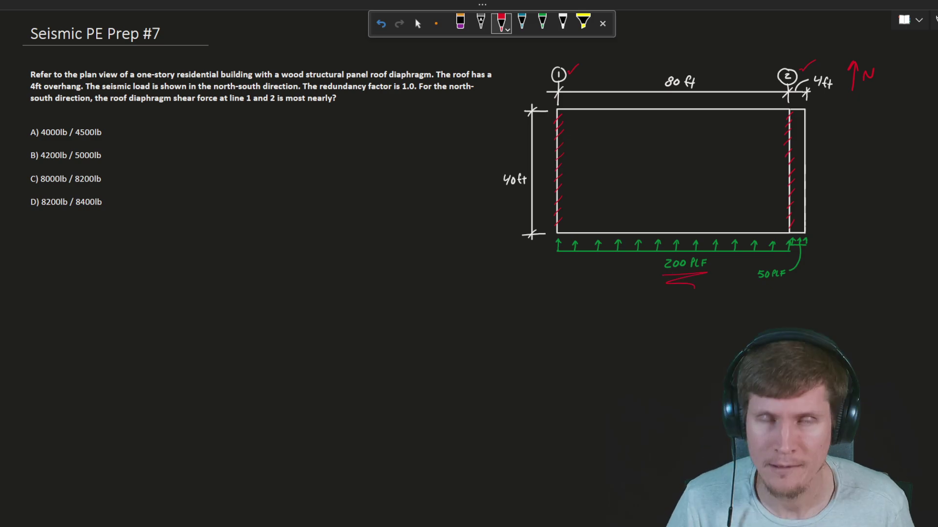
pyautogui.moveTo(760, 285); pyautogui.dragTo(788, 290)
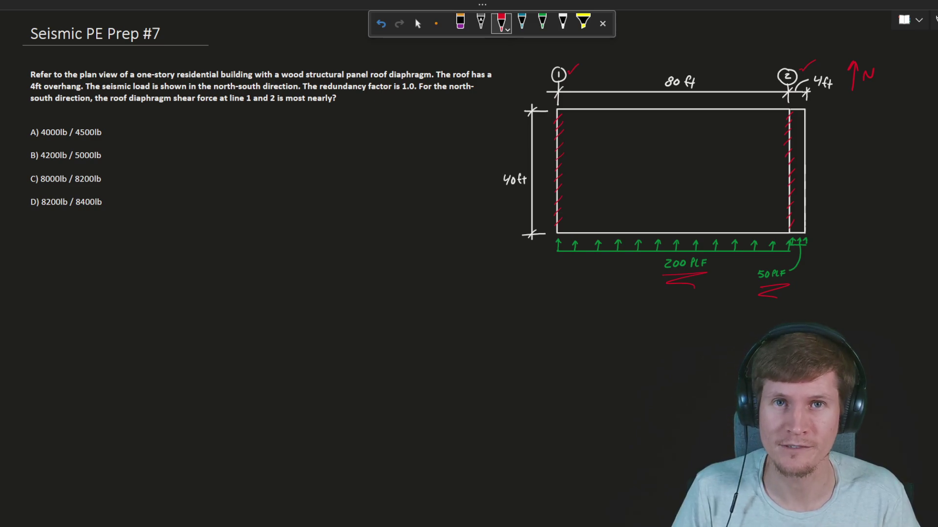
# - Leave inking for selection to clear the red ticks and load-label underlines
pyautogui.press('Escape')
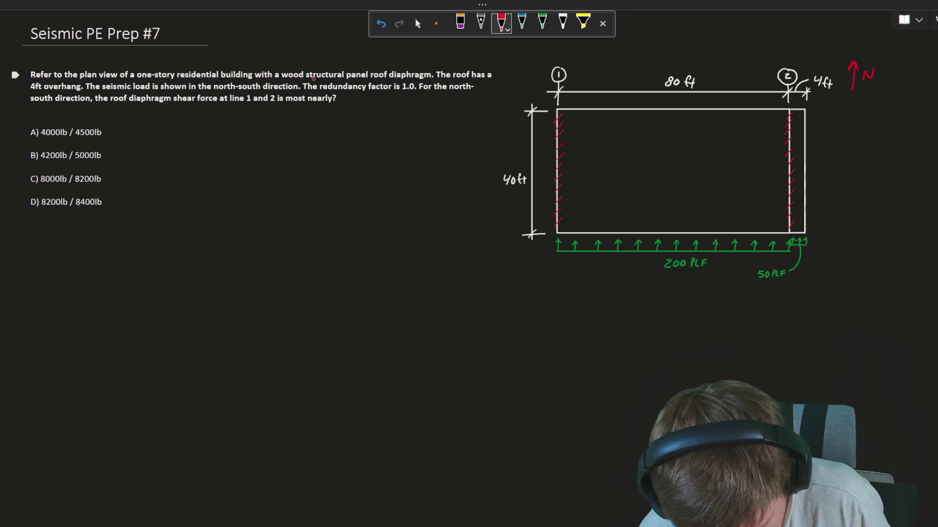
# - Underline 'wood structural panel roof diaphragm' in the question text in red
pyautogui.moveTo(282, 78); pyautogui.dragTo(433, 78)
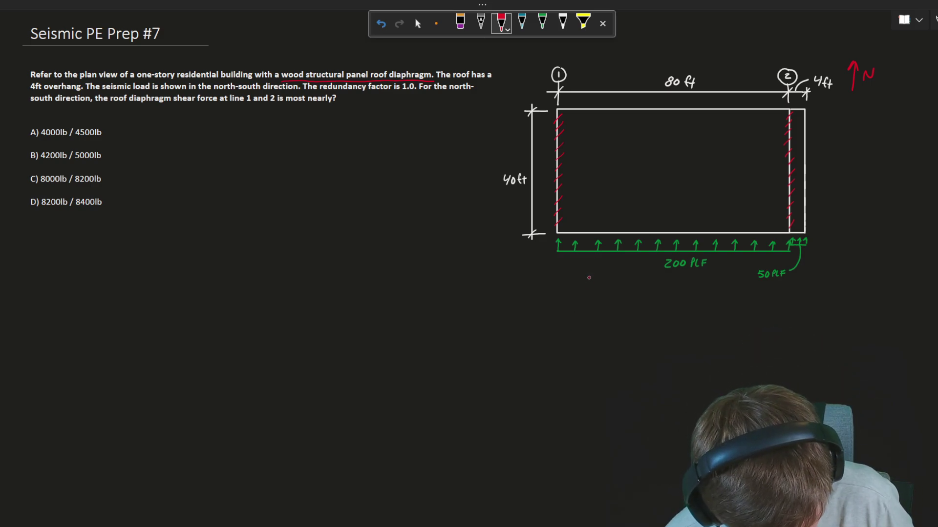
# - Sketch a red beam with pin supports, an overhang segment, and a plus sign between them
pyautogui.scroll(-1, 561, 268)
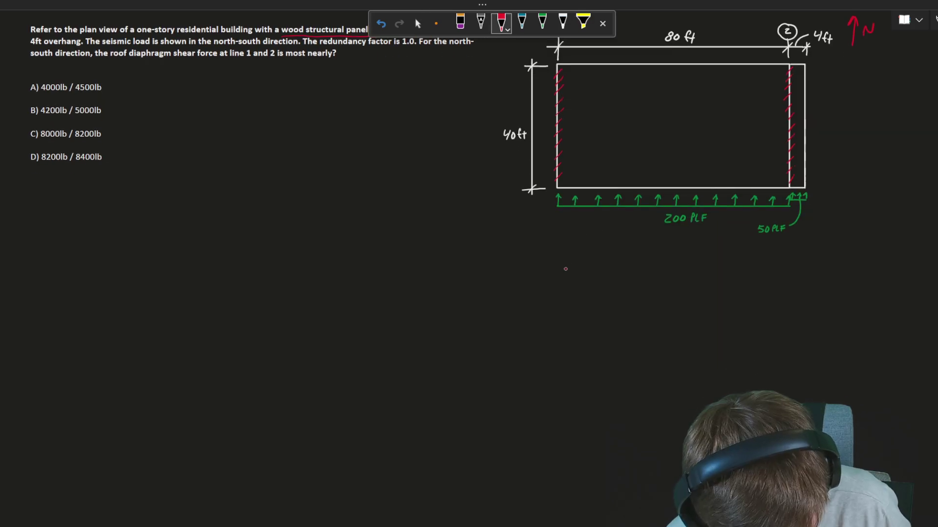
pyautogui.moveTo(556, 276); pyautogui.dragTo(788, 277)
pyautogui.moveTo(549, 288)
pyautogui.mouseDown()
pyautogui.moveTo(555, 277)
pyautogui.moveTo(568, 286)
pyautogui.mouseUp()
pyautogui.moveTo(553, 296); pyautogui.dragTo(557, 289)
pyautogui.moveTo(558, 296); pyautogui.dragTo(562, 290)
pyautogui.moveTo(781, 288); pyautogui.dragTo(798, 288)
pyautogui.moveTo(774, 301); pyautogui.dragTo(788, 294)
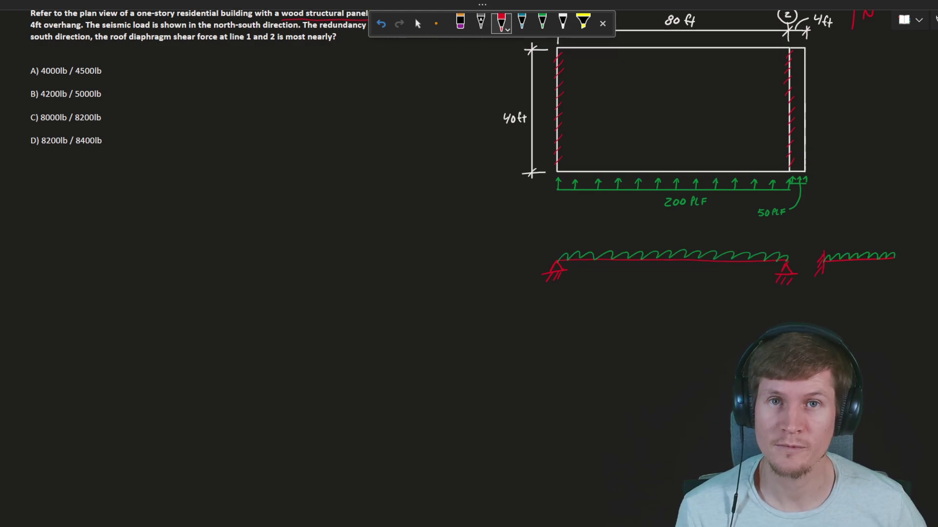
pyautogui.moveTo(800, 260); pyautogui.dragTo(812, 260)
pyautogui.moveTo(807, 254); pyautogui.dragTo(806, 264)
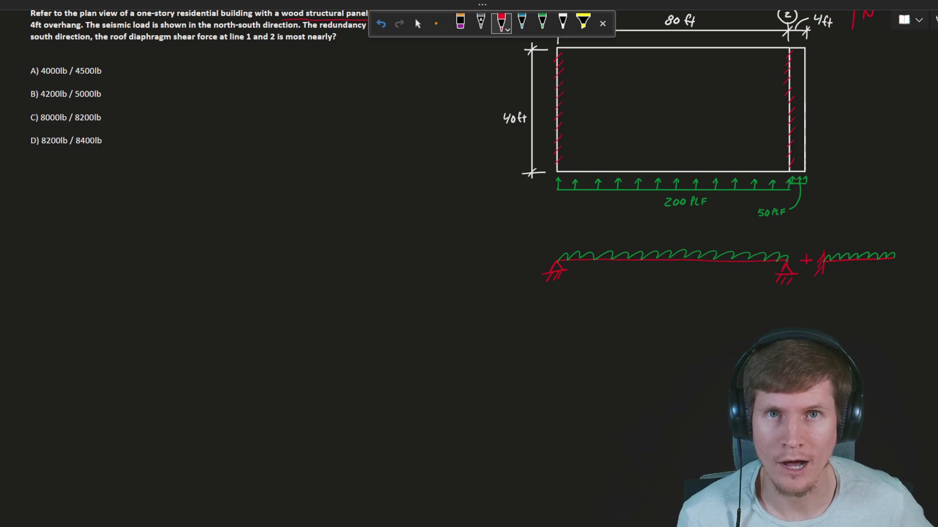
# - Add green labels w from 200 PLF and w' linked to 50 PLF
pyautogui.click(542, 22)
pyautogui.moveTo(675, 238); pyautogui.dragTo(694, 226)
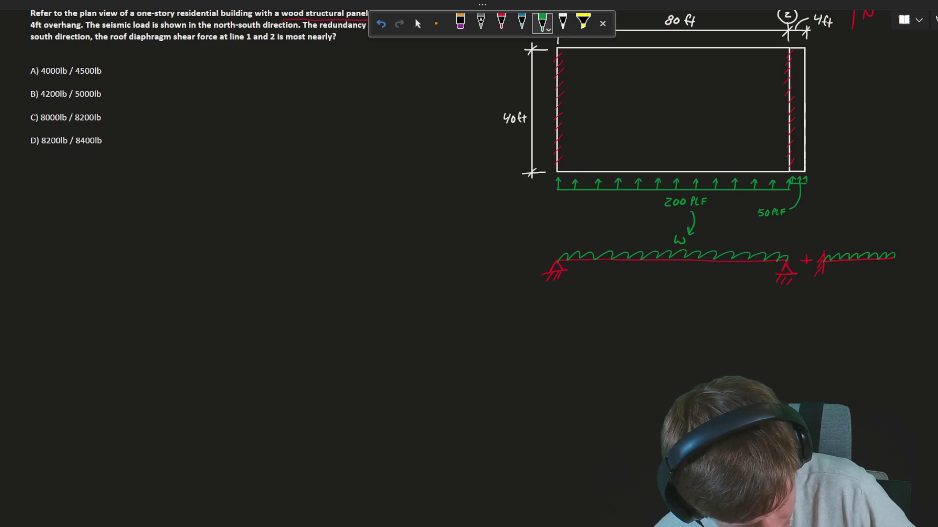
pyautogui.moveTo(853, 237); pyautogui.dragTo(862, 238)
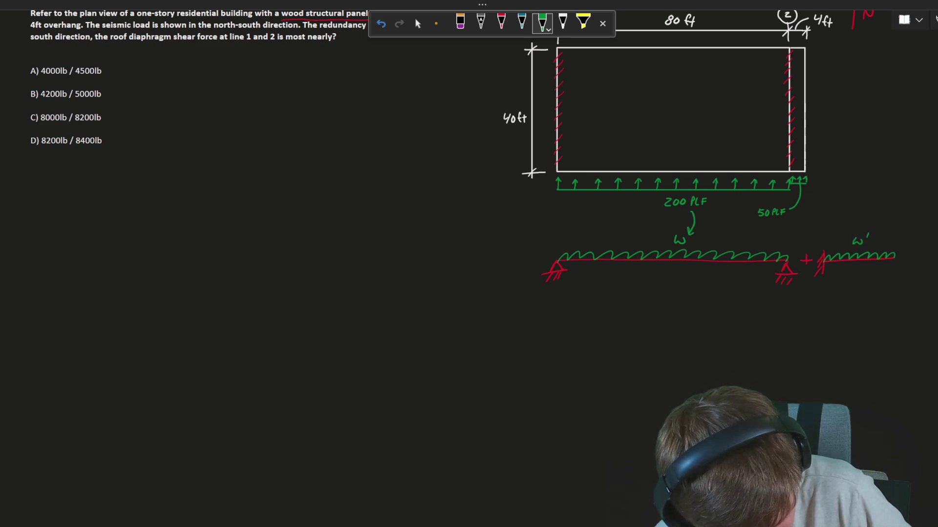
pyautogui.moveTo(779, 221); pyautogui.dragTo(847, 237)
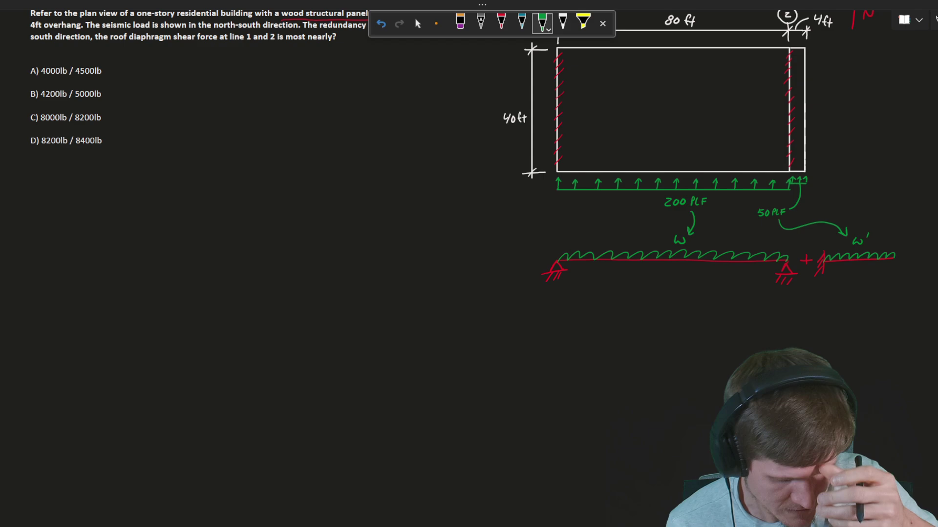
pyautogui.scroll(-1, 836, 225)
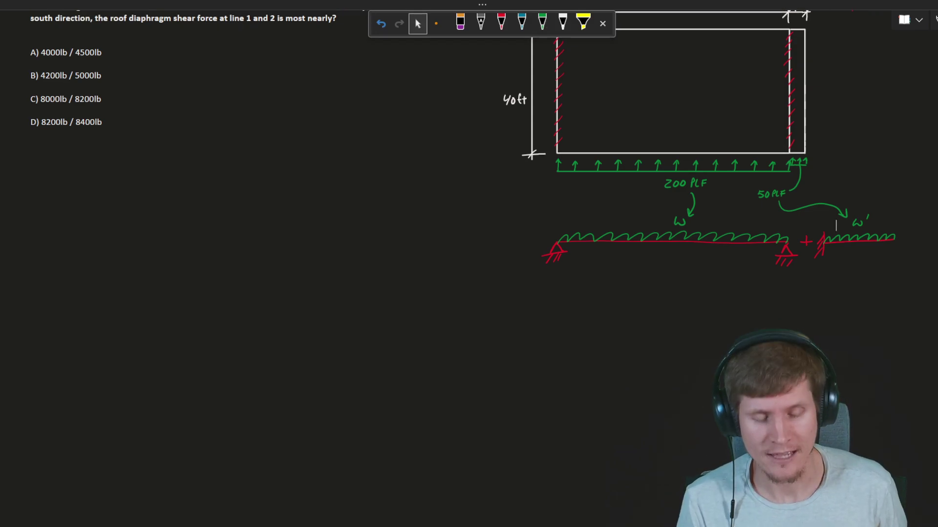
pyautogui.scroll(4, 836, 224)
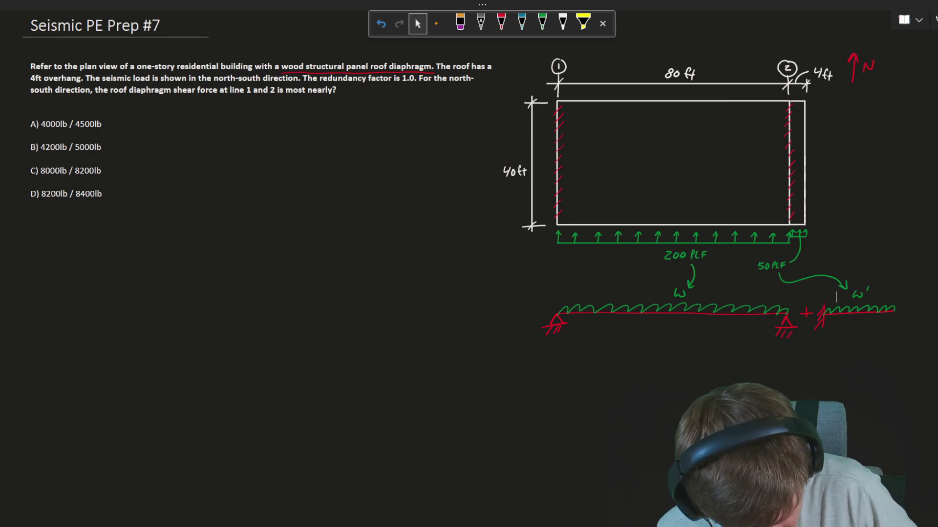
pyautogui.click(501, 22)
# - Draw the sloped red shear diagram below the beam, closing it at grid 2
pyautogui.scroll(-8, 556, 227)
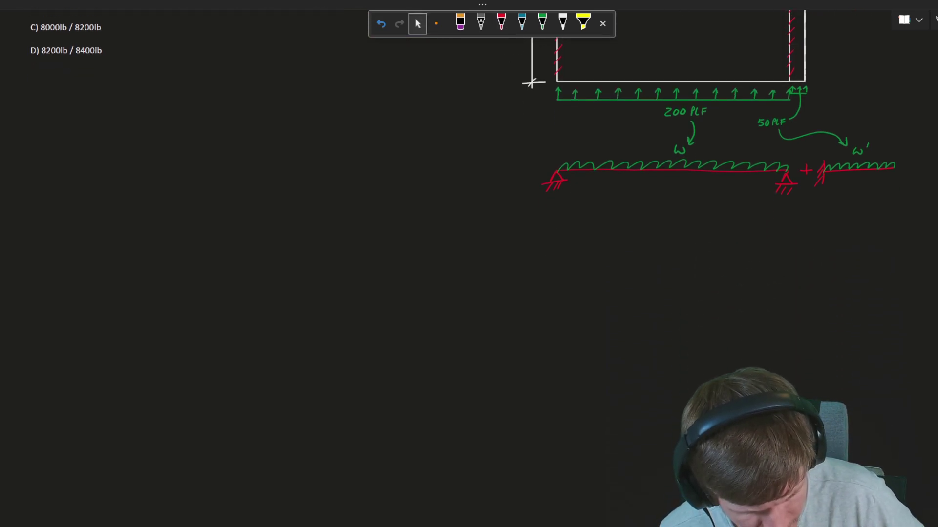
pyautogui.moveTo(553, 232); pyautogui.dragTo(790, 231)
pyautogui.moveTo(554, 202)
pyautogui.mouseDown()
pyautogui.moveTo(553, 231)
pyautogui.moveTo(574, 209)
pyautogui.moveTo(799, 268)
pyautogui.mouseUp()
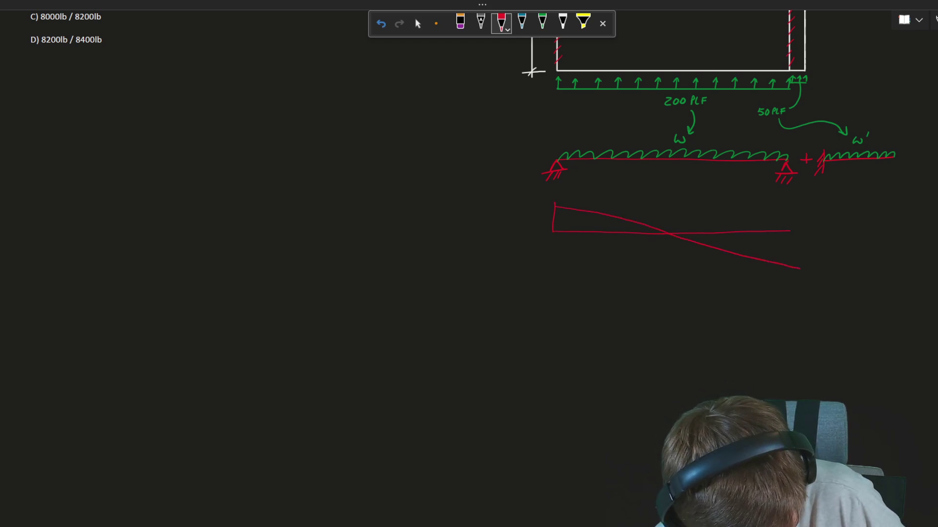
pyautogui.moveTo(790, 231); pyautogui.dragTo(789, 265)
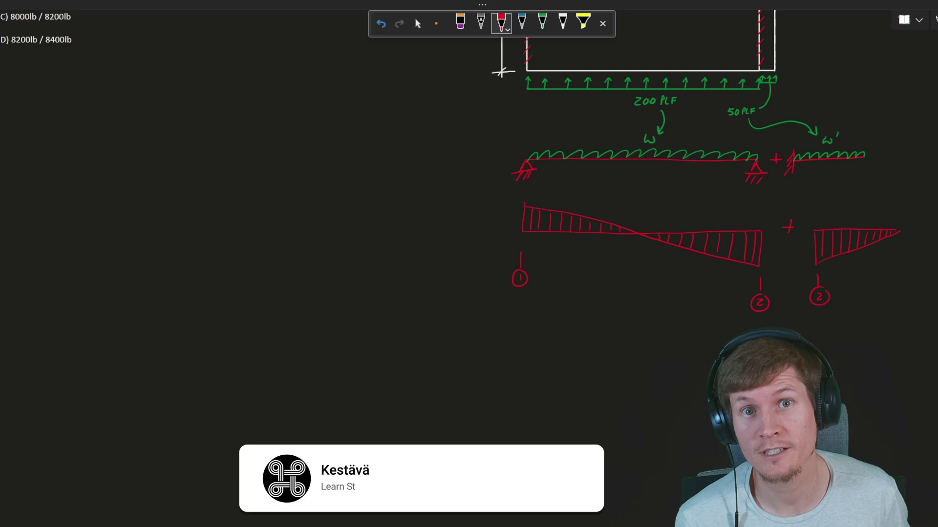
# - Add a reaction arrow at grid 1 and write V = wL/2 beneath it
pyautogui.moveTo(519, 299)
pyautogui.mouseDown()
pyautogui.moveTo(521, 322)
pyautogui.moveTo(524, 305)
pyautogui.mouseUp()
pyautogui.moveTo(519, 334)
pyautogui.mouseDown()
pyautogui.moveTo(521, 298)
pyautogui.moveTo(539, 330)
pyautogui.mouseUp()
pyautogui.moveTo(534, 336)
pyautogui.mouseDown()
pyautogui.moveTo(560, 326)
pyautogui.moveTo(570, 336)
pyautogui.moveTo(565, 354)
pyautogui.mouseUp()
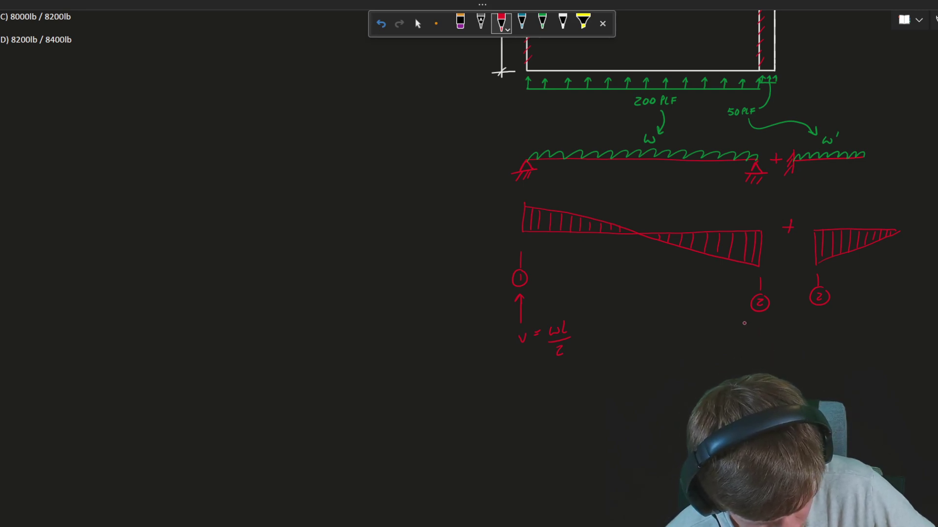
pyautogui.moveTo(738, 325); pyautogui.dragTo(743, 325)
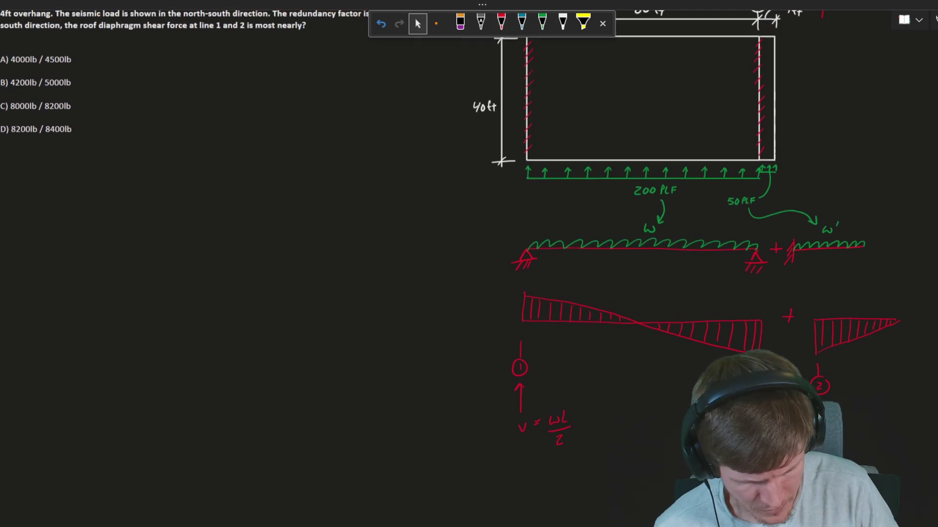
# - Under GRID 1, write V₁ = wL/2 with (200 PLF)(80 ft) substituted
pyautogui.moveTo(188, 193); pyautogui.dragTo(204, 181)
pyautogui.moveTo(198, 186)
pyautogui.mouseDown()
pyautogui.moveTo(240, 187)
pyautogui.moveTo(231, 208)
pyautogui.moveTo(266, 190)
pyautogui.mouseUp()
pyautogui.moveTo(259, 186); pyautogui.dragTo(305, 175)
pyautogui.moveTo(307, 174); pyautogui.dragTo(328, 172)
pyautogui.moveTo(331, 167); pyautogui.dragTo(334, 183)
pyautogui.moveTo(348, 166)
pyautogui.mouseDown()
pyautogui.moveTo(343, 182)
pyautogui.moveTo(362, 166)
pyautogui.moveTo(374, 175)
pyautogui.mouseUp()
pyautogui.moveTo(379, 159); pyautogui.dragTo(382, 177)
# - Divide the product by 2 to get 8000 lb and box the result
pyautogui.moveTo(289, 193); pyautogui.dragTo(379, 187)
pyautogui.moveTo(330, 201); pyautogui.dragTo(338, 208)
pyautogui.moveTo(393, 180); pyautogui.dragTo(399, 183)
pyautogui.moveTo(416, 170); pyautogui.dragTo(410, 184)
pyautogui.moveTo(423, 173); pyautogui.dragTo(429, 175)
pyautogui.moveTo(438, 175)
pyautogui.mouseDown()
pyautogui.moveTo(435, 182)
pyautogui.moveTo(450, 182)
pyautogui.mouseUp()
pyautogui.moveTo(455, 166); pyautogui.dragTo(456, 182)
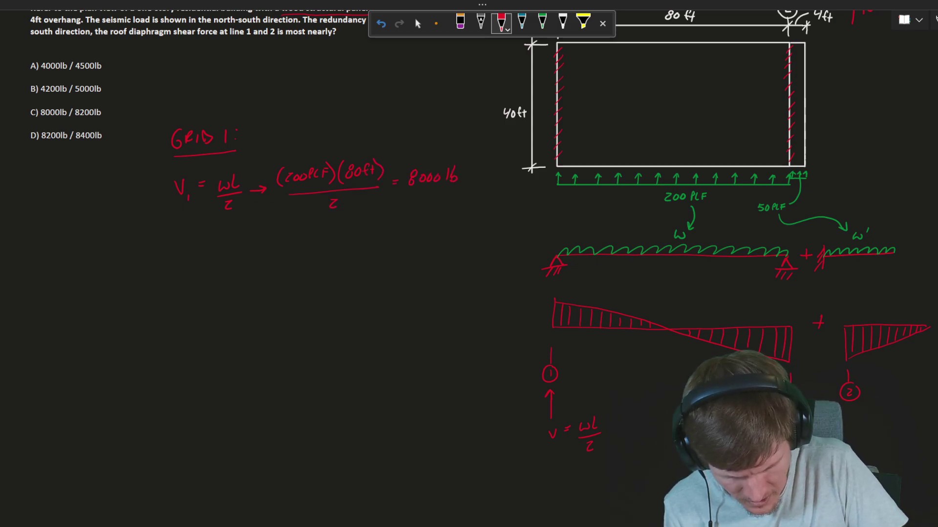
pyautogui.moveTo(405, 159)
pyautogui.mouseDown()
pyautogui.moveTo(406, 196)
pyautogui.moveTo(478, 192)
pyautogui.mouseUp()
pyautogui.moveTo(406, 157)
pyautogui.mouseDown()
pyautogui.moveTo(466, 157)
pyautogui.moveTo(477, 192)
pyautogui.mouseUp()
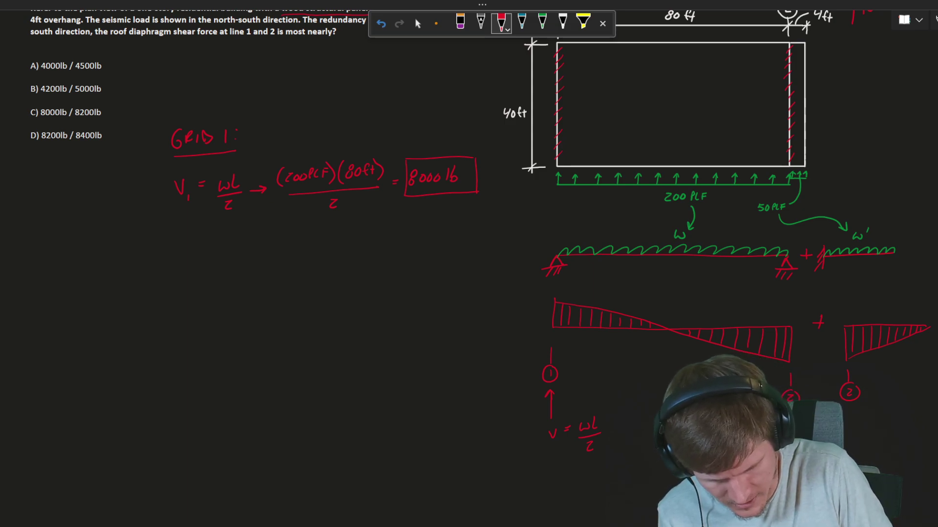
# - Write ΣV2 = V2L + V2R, with arrows marking the span and overhang terms
pyautogui.moveTo(173, 236); pyautogui.dragTo(196, 238)
pyautogui.moveTo(191, 245)
pyautogui.mouseDown()
pyautogui.moveTo(214, 244)
pyautogui.moveTo(220, 228)
pyautogui.mouseUp()
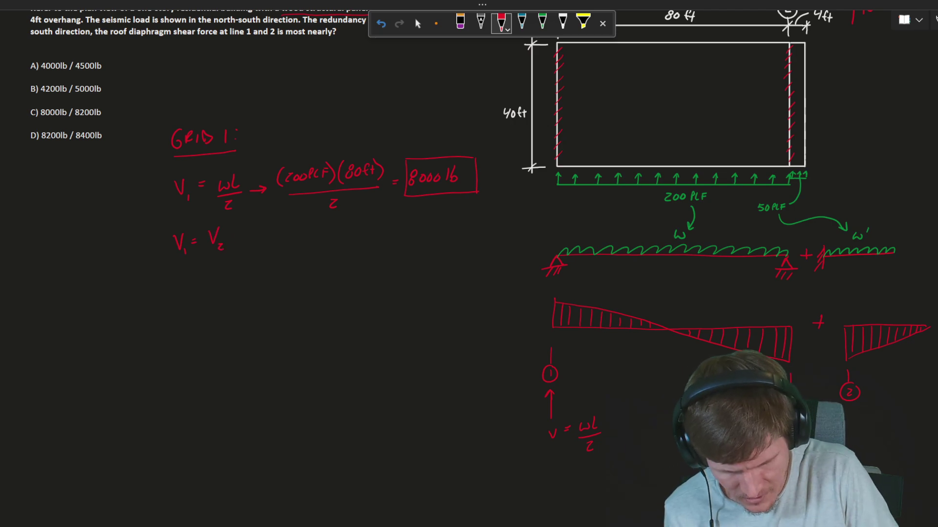
pyautogui.moveTo(177, 278)
pyautogui.mouseDown()
pyautogui.moveTo(174, 300)
pyautogui.moveTo(191, 276)
pyautogui.moveTo(198, 300)
pyautogui.moveTo(239, 267)
pyautogui.moveTo(254, 295)
pyautogui.moveTo(266, 275)
pyautogui.mouseUp()
pyautogui.moveTo(273, 268)
pyautogui.mouseDown()
pyautogui.moveTo(277, 280)
pyautogui.moveTo(286, 262)
pyautogui.moveTo(288, 284)
pyautogui.moveTo(300, 288)
pyautogui.mouseUp()
pyautogui.moveTo(241, 308); pyautogui.dragTo(241, 319)
pyautogui.moveTo(237, 312)
pyautogui.mouseDown()
pyautogui.moveTo(229, 341)
pyautogui.moveTo(262, 338)
pyautogui.moveTo(286, 299)
pyautogui.mouseUp()
pyautogui.moveTo(282, 305); pyautogui.dragTo(285, 328)
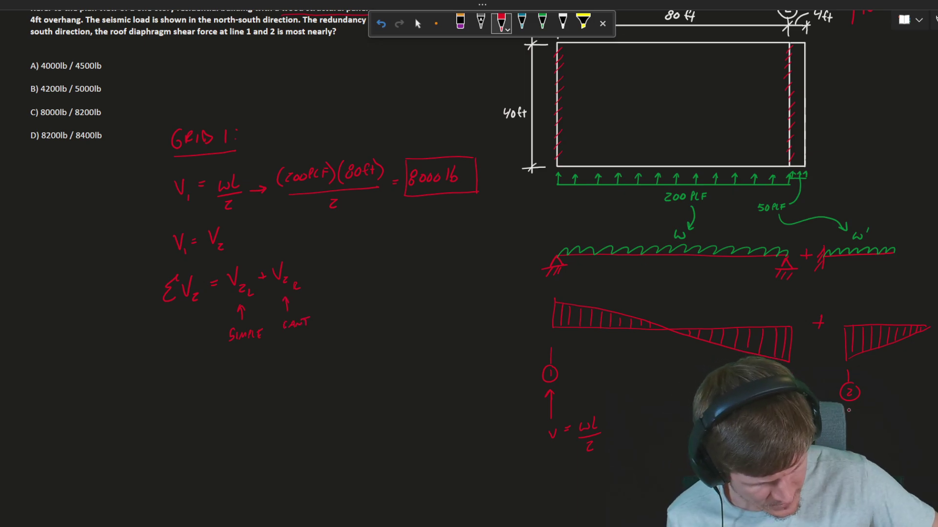
# - Label the overhang shear Vc = wL and mark it equal to V2R
pyautogui.scroll(-5, 855, 392)
pyautogui.moveTo(838, 194); pyautogui.dragTo(843, 193)
pyautogui.moveTo(838, 197)
pyautogui.mouseDown()
pyautogui.moveTo(856, 190)
pyautogui.moveTo(874, 209)
pyautogui.moveTo(855, 200)
pyautogui.moveTo(872, 189)
pyautogui.mouseUp()
pyautogui.click(502, 23)
pyautogui.moveTo(866, 194); pyautogui.dragTo(872, 193)
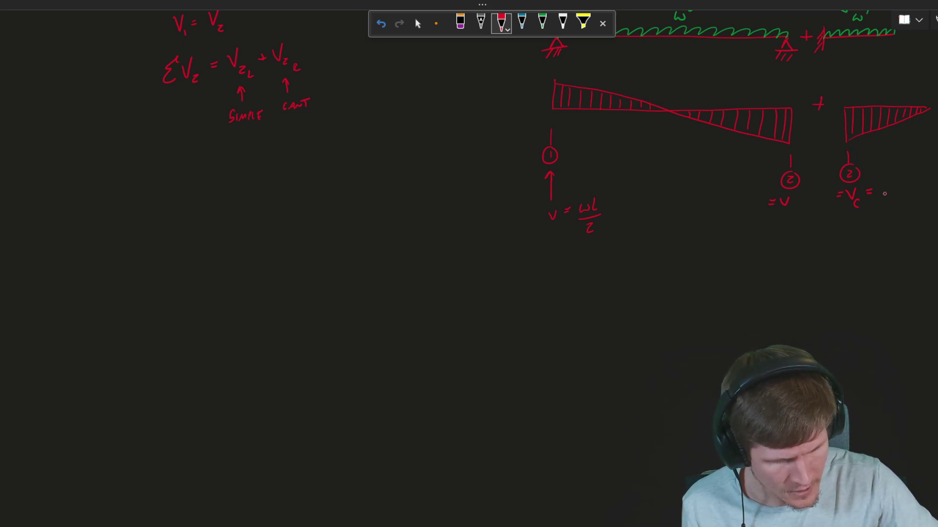
pyautogui.moveTo(884, 187); pyautogui.dragTo(904, 194)
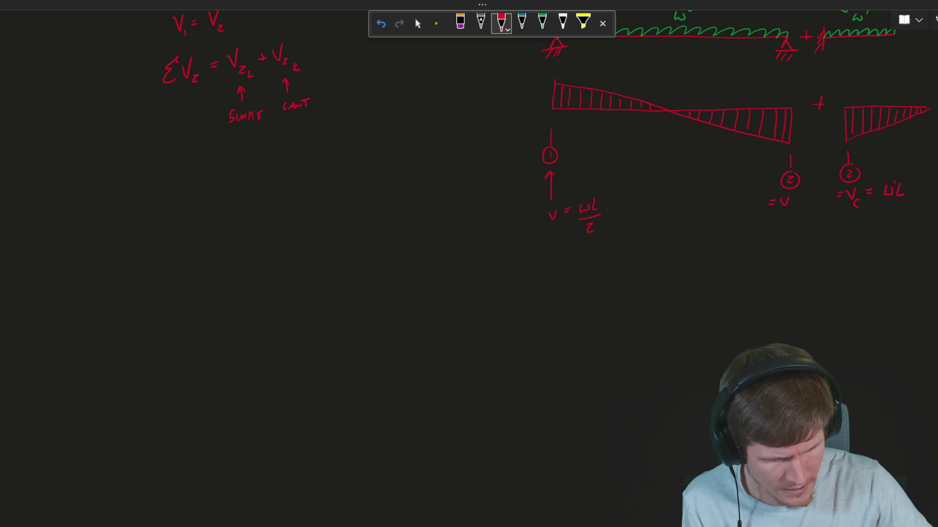
pyautogui.scroll(3, 866, 89)
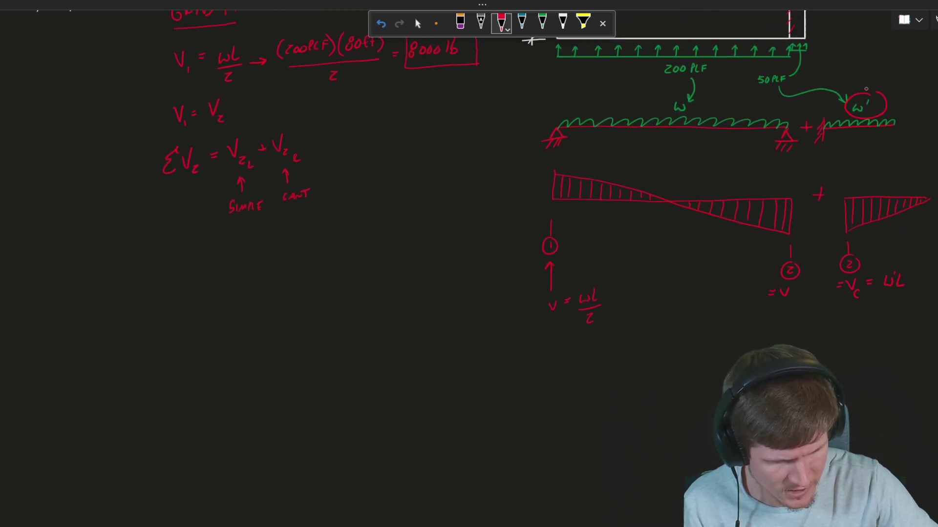
pyautogui.scroll(-2, 852, 266)
pyautogui.moveTo(850, 262)
pyautogui.mouseDown()
pyautogui.moveTo(859, 299)
pyautogui.moveTo(868, 301)
pyautogui.mouseUp()
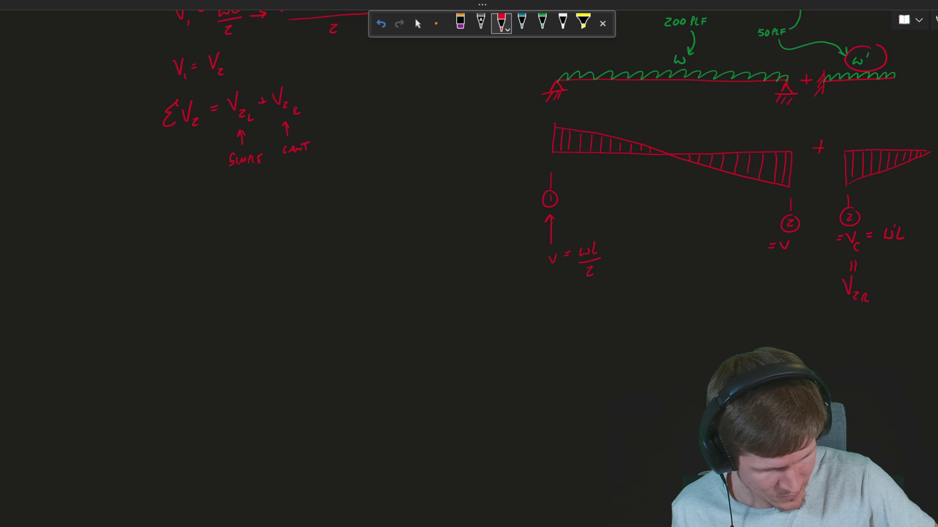
# - Below the shear sum, write 8000 lb + w'l = in red
pyautogui.click(417, 24)
pyautogui.scroll(3, 532, 71)
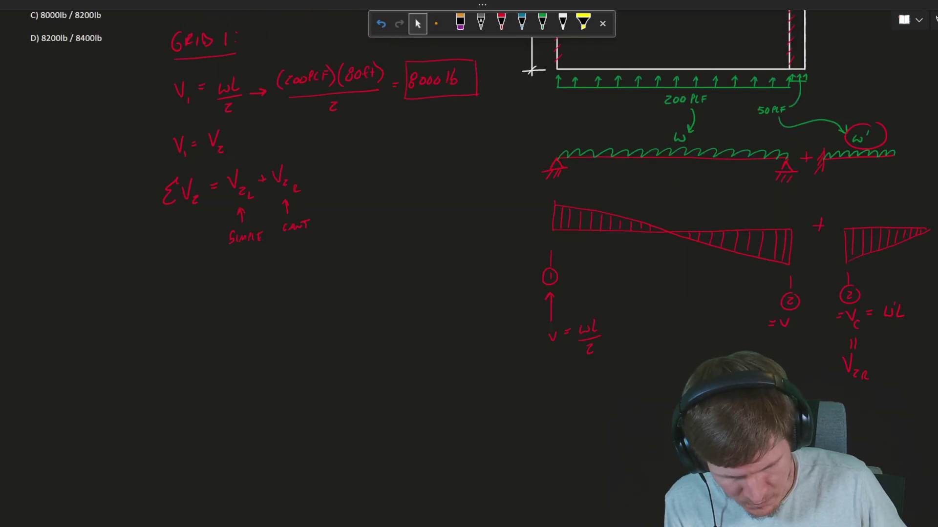
pyautogui.click(501, 24)
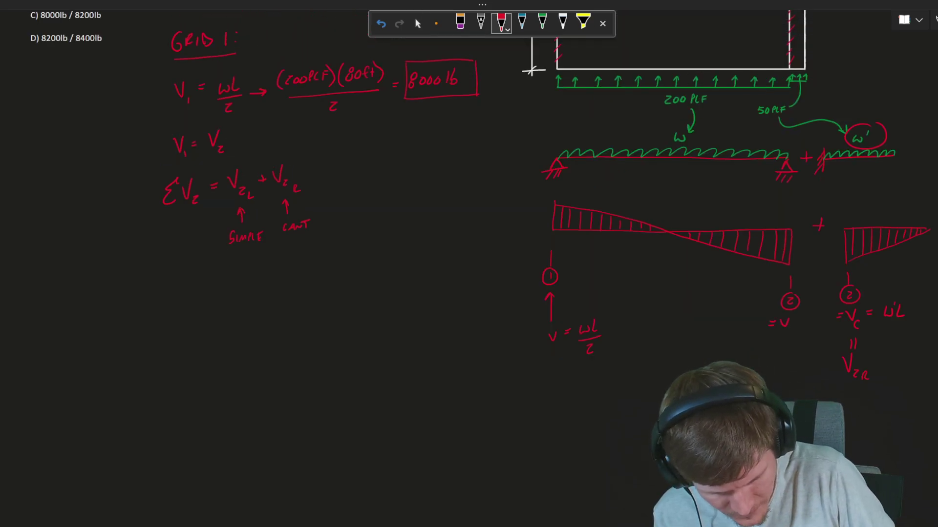
pyautogui.moveTo(218, 268)
pyautogui.mouseDown()
pyautogui.moveTo(209, 284)
pyautogui.moveTo(220, 276)
pyautogui.mouseUp()
pyautogui.moveTo(226, 275); pyautogui.dragTo(233, 276)
pyautogui.moveTo(247, 267); pyautogui.dragTo(249, 281)
pyautogui.moveTo(262, 276); pyautogui.dragTo(271, 275)
pyautogui.moveTo(267, 270)
pyautogui.mouseDown()
pyautogui.moveTo(267, 281)
pyautogui.moveTo(292, 272)
pyautogui.mouseUp()
pyautogui.moveTo(295, 269); pyautogui.dragTo(294, 271)
pyautogui.moveTo(302, 263)
pyautogui.mouseDown()
pyautogui.moveTo(299, 277)
pyautogui.moveTo(320, 266)
pyautogui.mouseUp()
pyautogui.moveTo(315, 270); pyautogui.dragTo(334, 272)
# - Complete it with (50PLF)(4ft), braced underneath as 200 lb
pyautogui.moveTo(344, 264)
pyautogui.mouseDown()
pyautogui.moveTo(360, 269)
pyautogui.moveTo(327, 275)
pyautogui.mouseUp()
pyautogui.moveTo(362, 262); pyautogui.dragTo(366, 262)
pyautogui.moveTo(363, 262); pyautogui.dragTo(364, 270)
pyautogui.moveTo(373, 257); pyautogui.dragTo(379, 268)
pyautogui.moveTo(391, 258)
pyautogui.mouseDown()
pyautogui.moveTo(390, 271)
pyautogui.moveTo(416, 259)
pyautogui.mouseUp()
pyautogui.moveTo(420, 256); pyautogui.dragTo(422, 266)
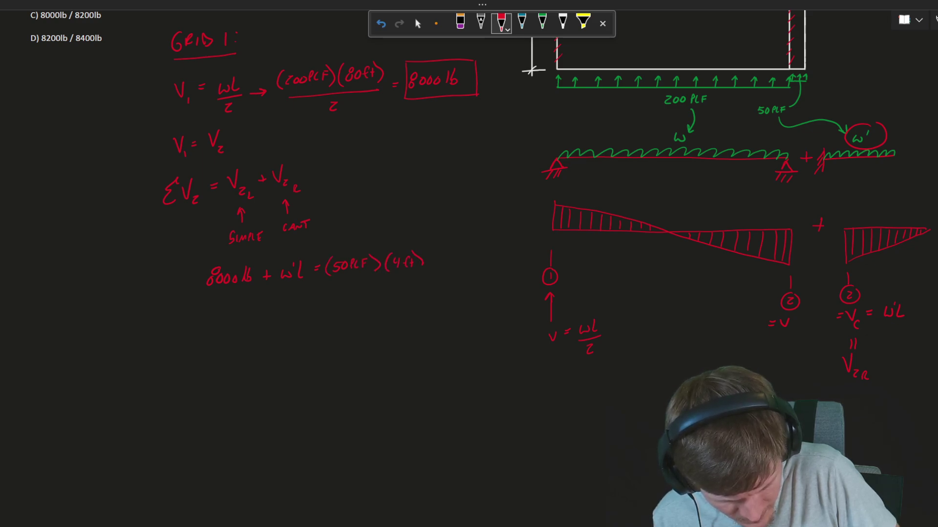
pyautogui.moveTo(331, 283)
pyautogui.mouseDown()
pyautogui.moveTo(384, 289)
pyautogui.moveTo(417, 277)
pyautogui.mouseUp()
pyautogui.moveTo(366, 298)
pyautogui.mouseDown()
pyautogui.moveTo(373, 308)
pyautogui.moveTo(403, 301)
pyautogui.mouseUp()
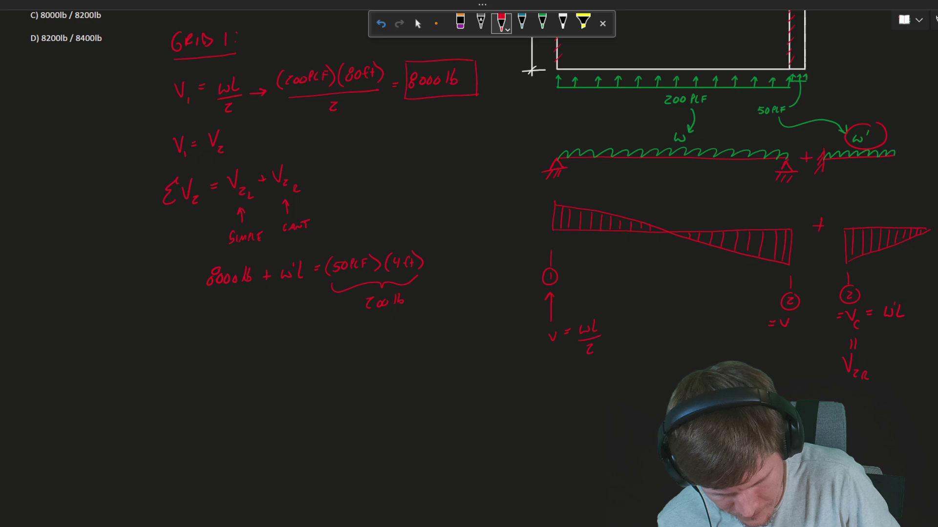
# - Write ΣV2 = 8200 lb and draw a box around it
pyautogui.moveTo(282, 329)
pyautogui.mouseDown()
pyautogui.moveTo(267, 344)
pyautogui.moveTo(283, 357)
pyautogui.moveTo(302, 332)
pyautogui.mouseUp()
pyautogui.moveTo(302, 350); pyautogui.dragTo(309, 357)
pyautogui.moveTo(346, 331)
pyautogui.mouseDown()
pyautogui.moveTo(340, 338)
pyautogui.moveTo(366, 337)
pyautogui.mouseUp()
pyautogui.moveTo(375, 336); pyautogui.dragTo(398, 340)
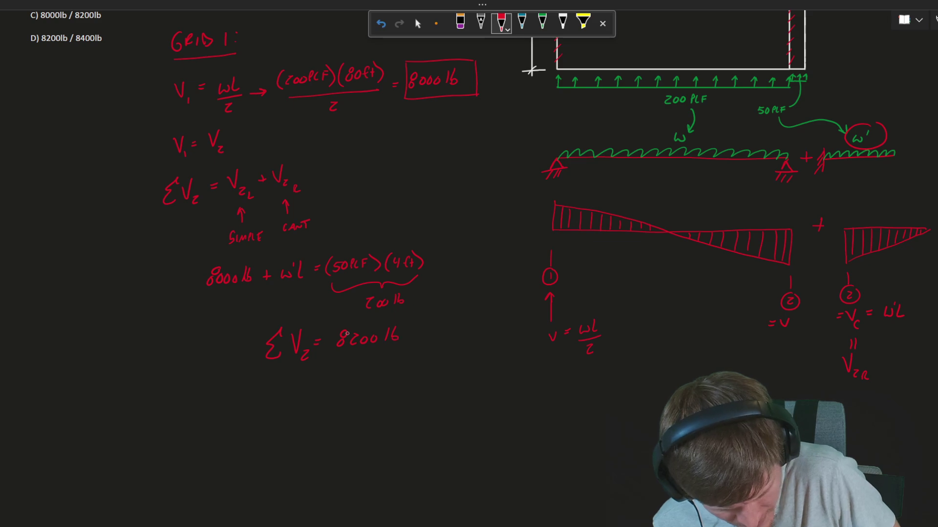
pyautogui.moveTo(330, 323)
pyautogui.mouseDown()
pyautogui.moveTo(332, 360)
pyautogui.moveTo(411, 356)
pyautogui.moveTo(413, 320)
pyautogui.moveTo(415, 357)
pyautogui.mouseUp()
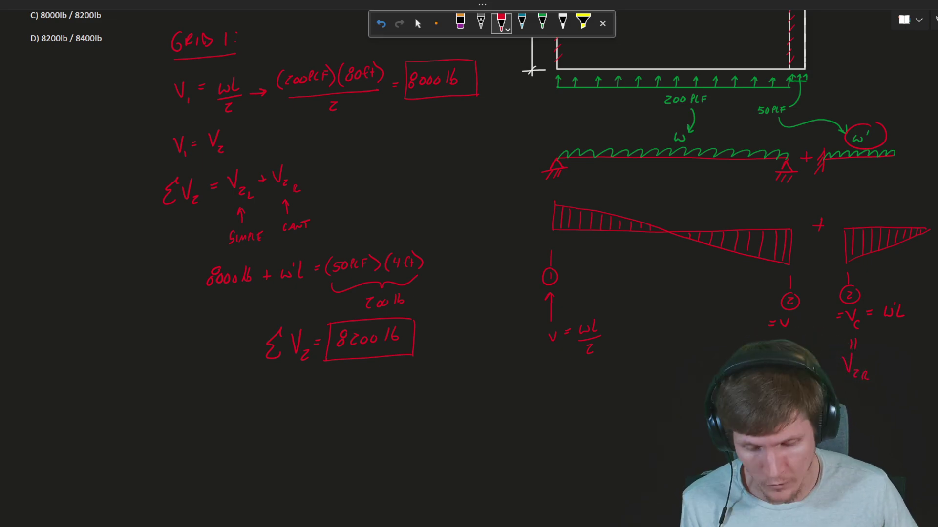
# - Circle answer choice C) 8000lb / 8200lb in green
pyautogui.scroll(3, 478, 234)
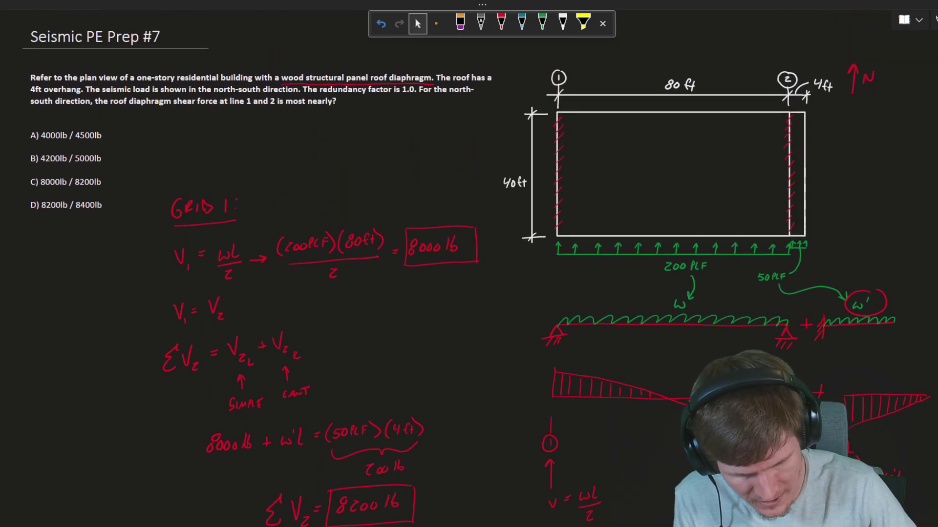
pyautogui.click(542, 24)
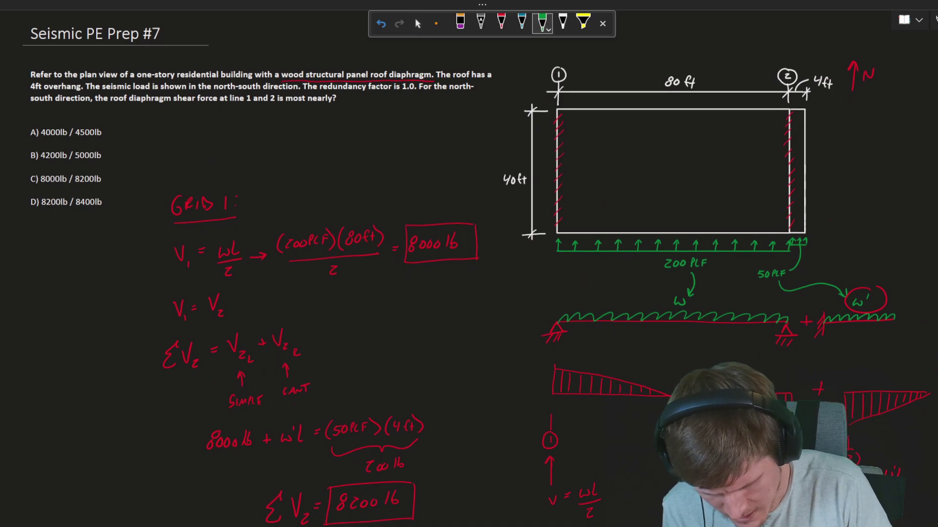
pyautogui.moveTo(40, 170)
pyautogui.mouseDown()
pyautogui.moveTo(44, 187)
pyautogui.moveTo(119, 180)
pyautogui.moveTo(43, 168)
pyautogui.mouseUp()
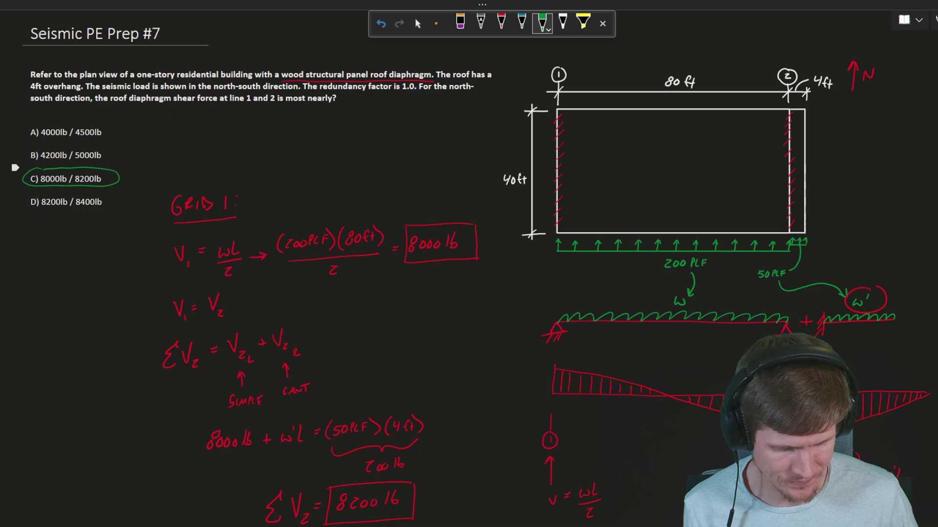
pyautogui.scroll(-1, 15, 167)
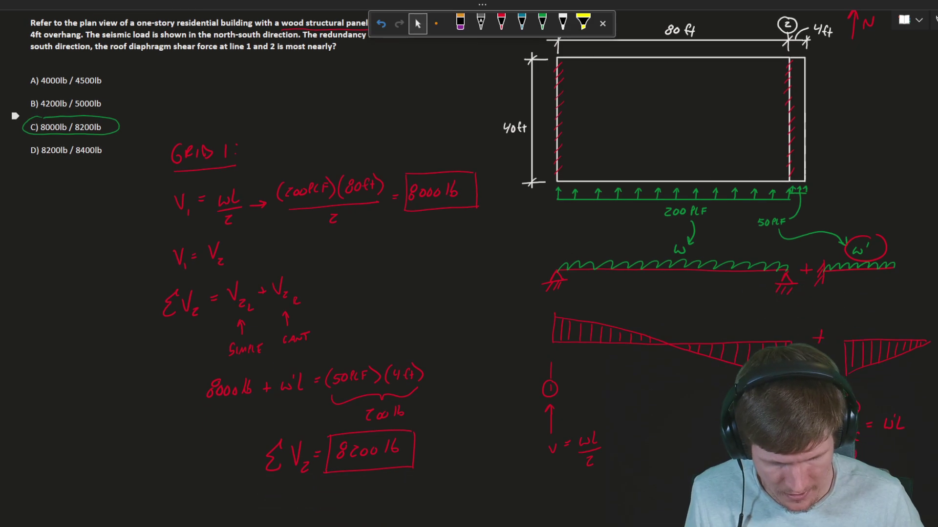
pyautogui.click(522, 22)
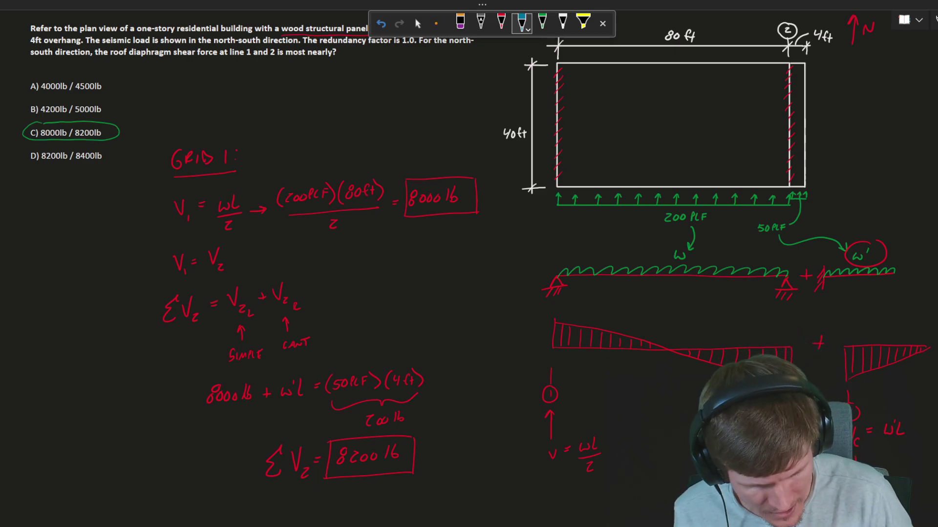
# - Trace the full beam line under the green loads with a teal stroke
pyautogui.moveTo(559, 275); pyautogui.dragTo(912, 280)
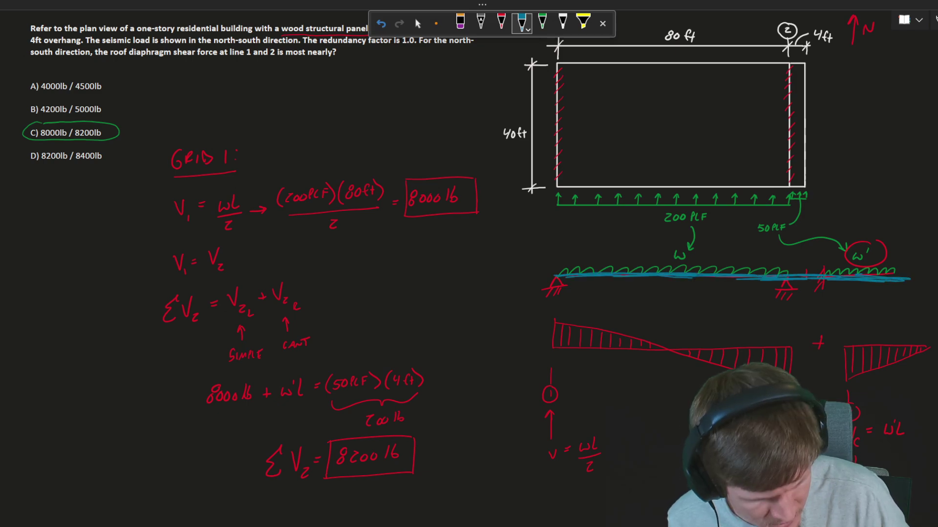
pyautogui.click(418, 23)
pyautogui.scroll(-1, 469, 244)
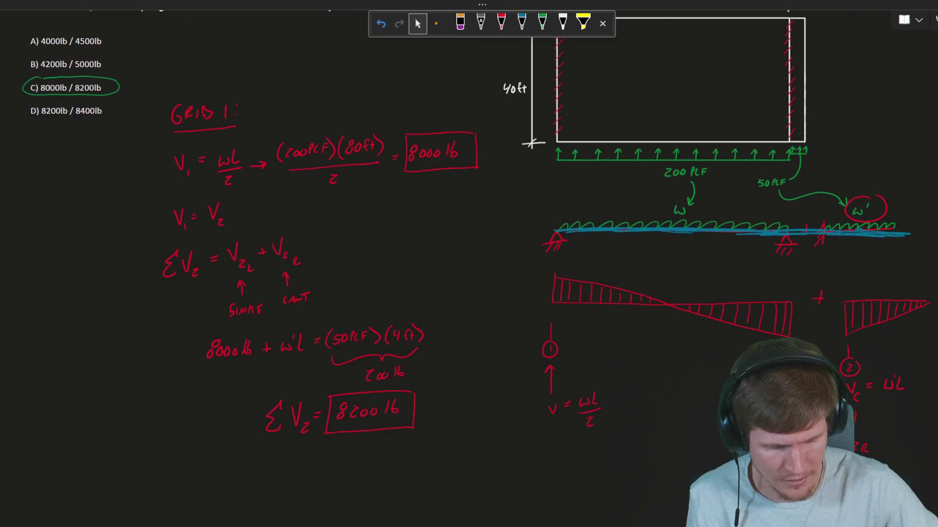
pyautogui.click(522, 23)
# - Draw a blue arrow toward the grid 2 support, then erase it
pyautogui.moveTo(822, 174)
pyautogui.mouseDown()
pyautogui.moveTo(792, 220)
pyautogui.moveTo(802, 218)
pyautogui.mouseUp()
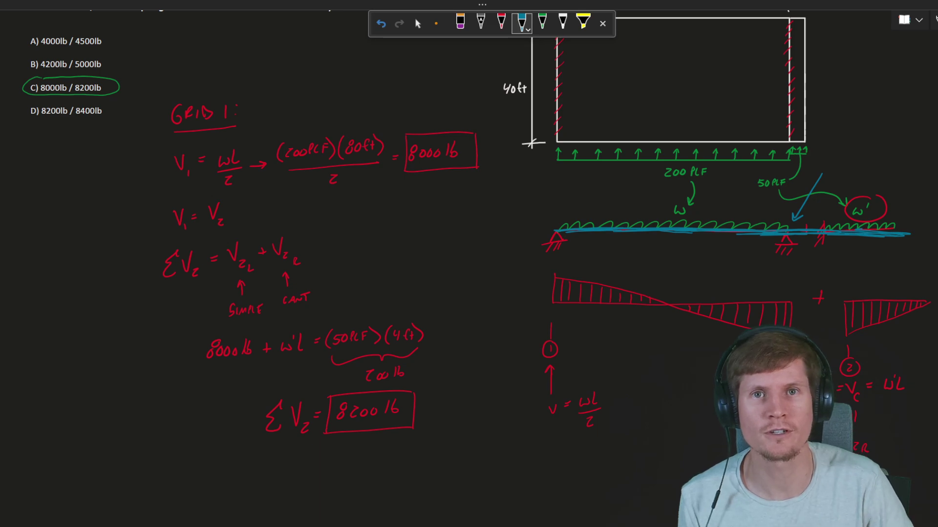
pyautogui.click(460, 22)
pyautogui.click(801, 207)
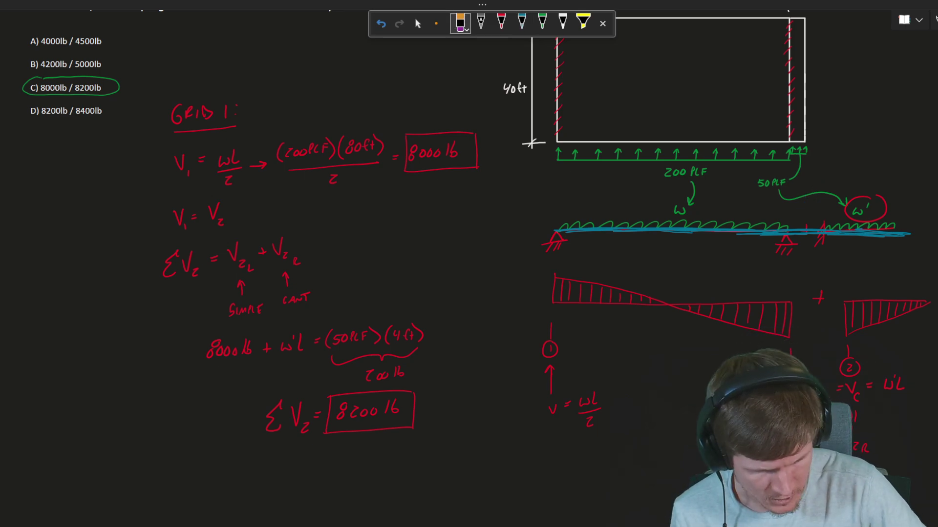
pyautogui.click(522, 22)
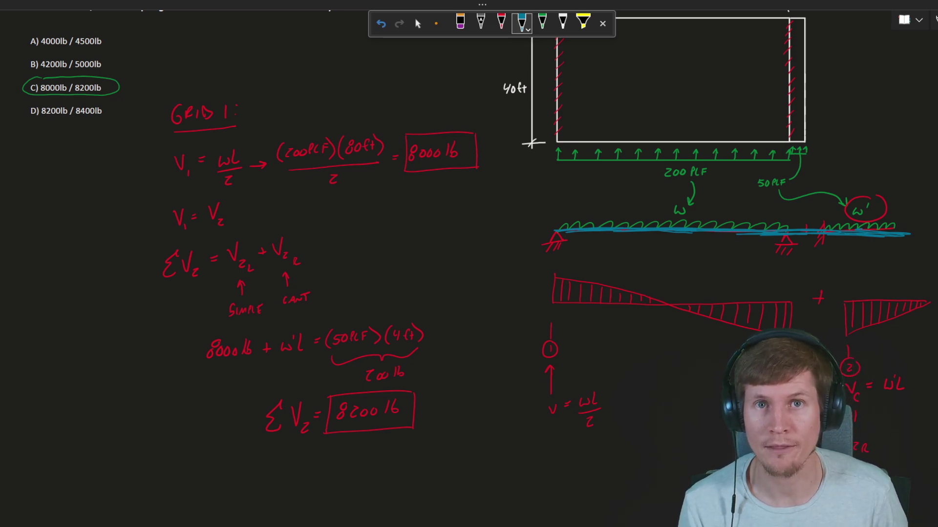
pyautogui.click(417, 23)
pyautogui.scroll(3, 113, 156)
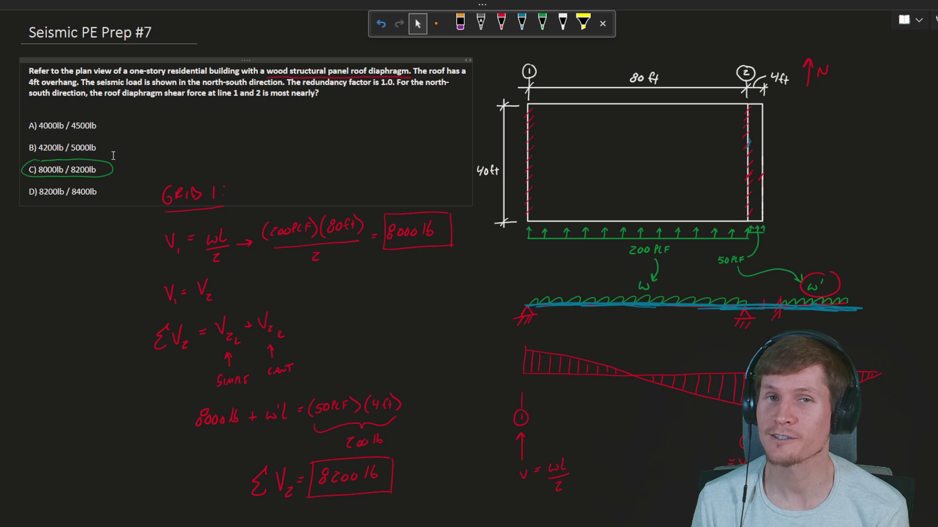